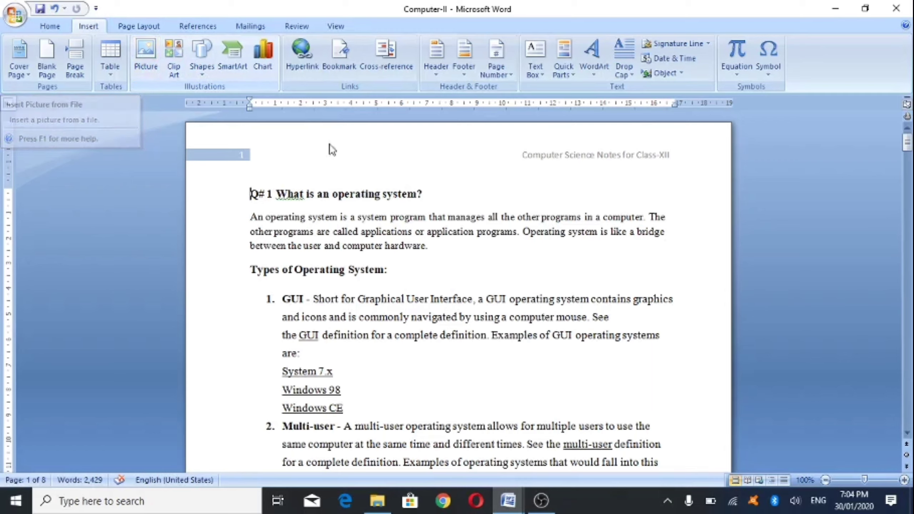
# Insert the PICS mountain photo from Desktop > GHSS Daraban at the top of the notes.
pyautogui.click(147, 53)
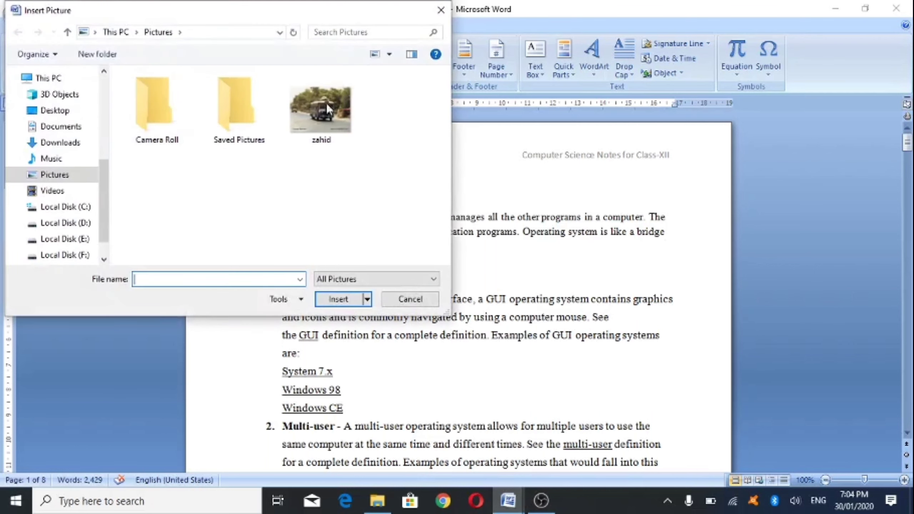
pyautogui.moveTo(104, 216); pyautogui.dragTo(122, 83)
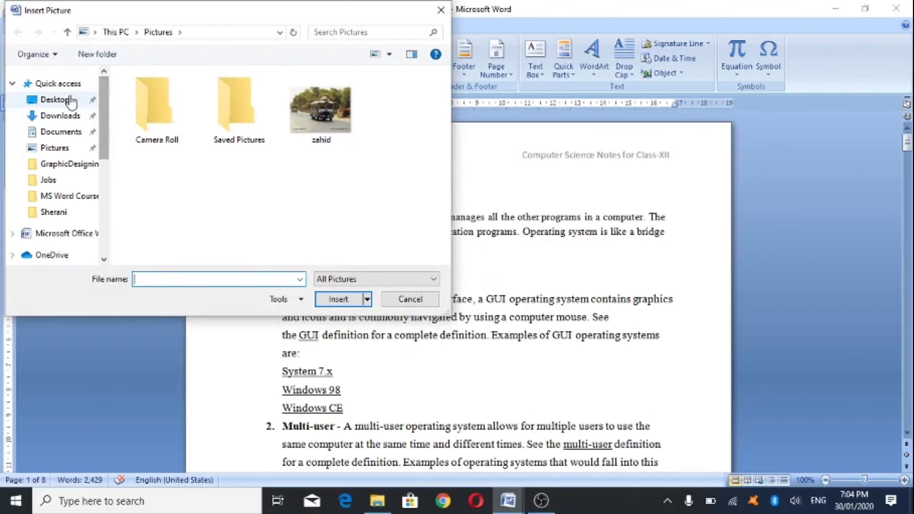
pyautogui.click(55, 99)
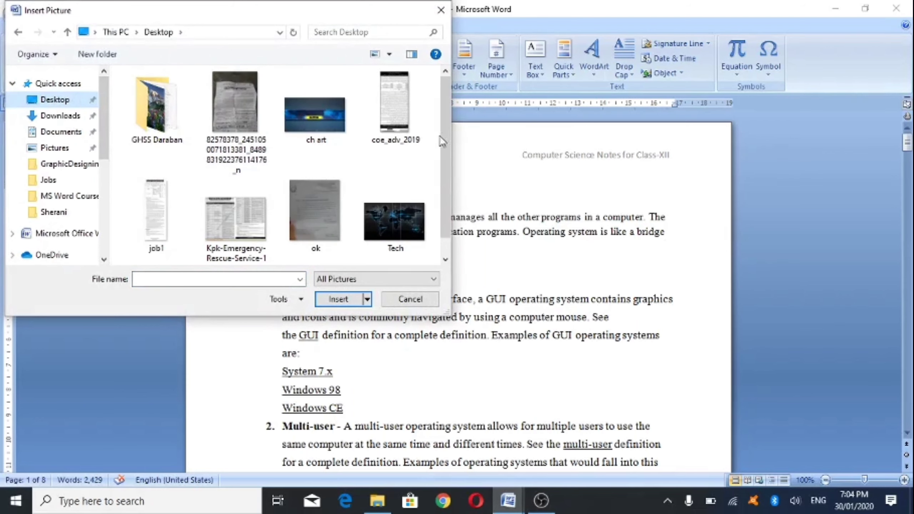
pyautogui.moveTo(448, 129); pyautogui.dragTo(449, 80)
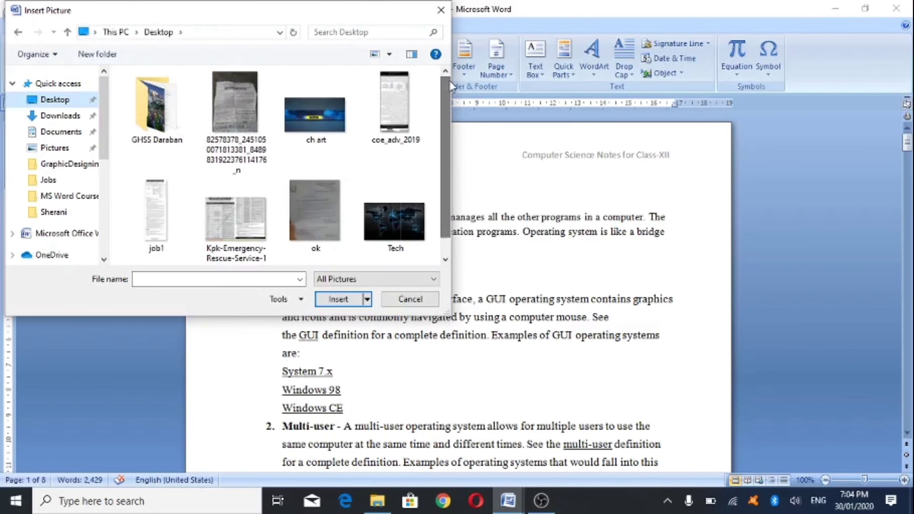
pyautogui.doubleClick(157, 108)
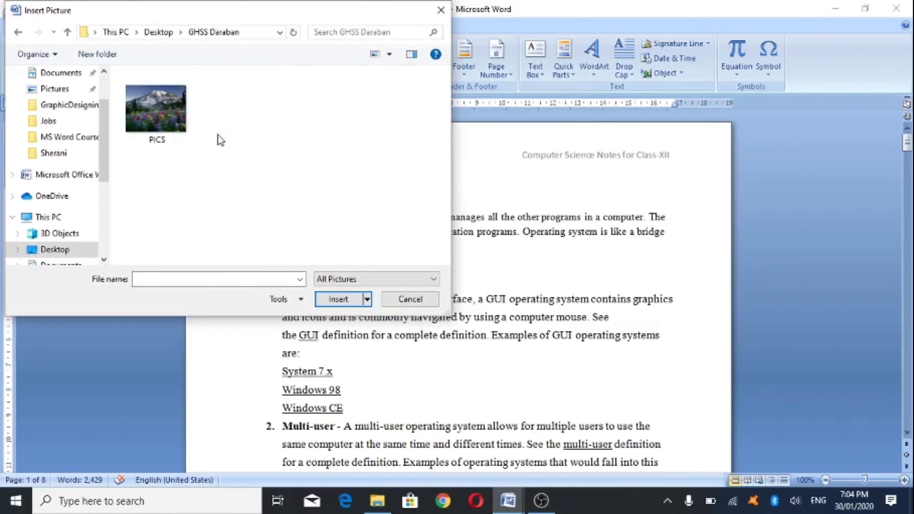
pyautogui.click(164, 118)
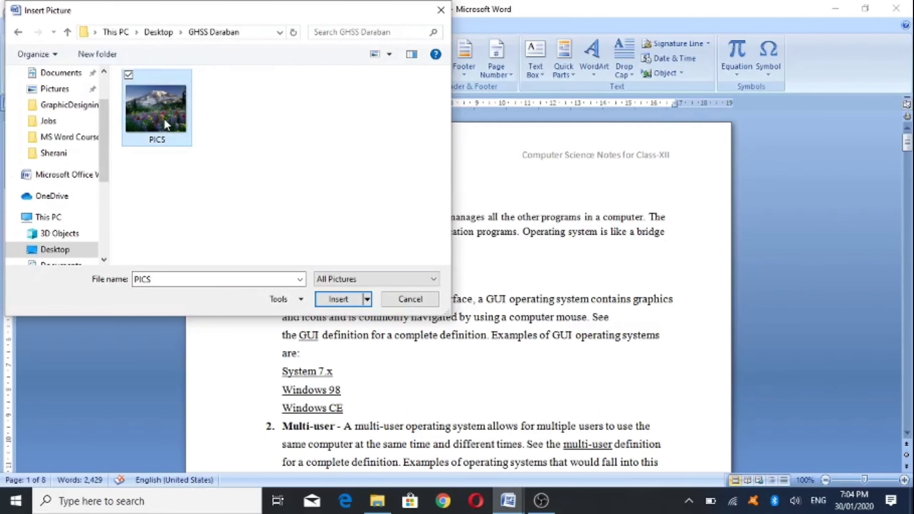
pyautogui.click(338, 299)
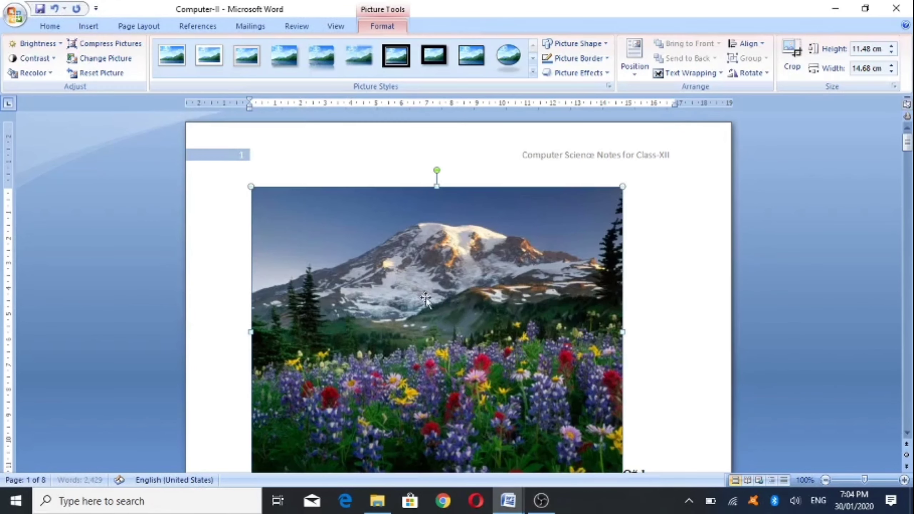
# Shrink the mountain photo to 2.92 × 3.73 cm and move it after the 'Q# 1' heading.
pyautogui.scroll(-3, 513, 301)
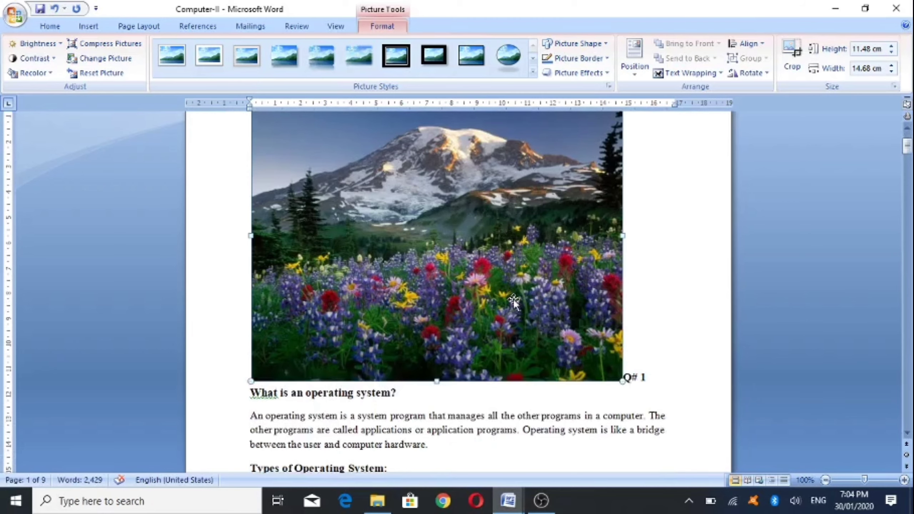
pyautogui.scroll(3, 513, 301)
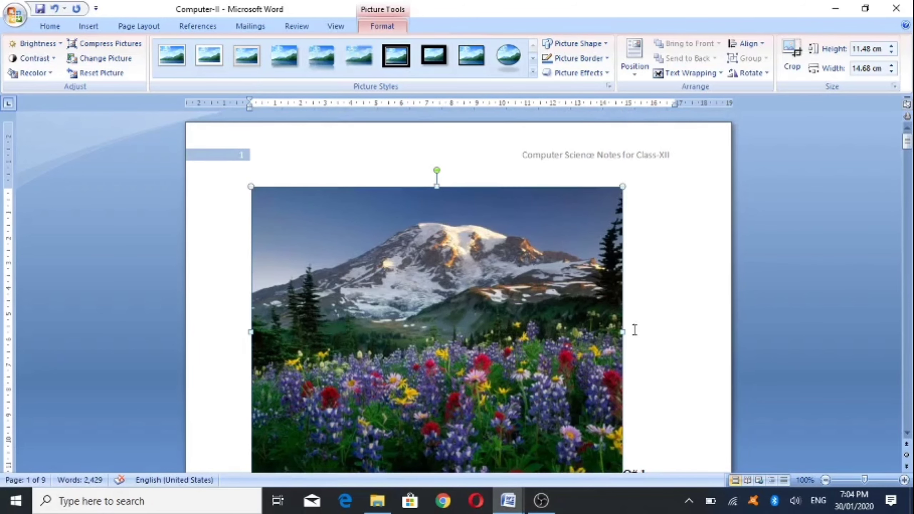
pyautogui.scroll(-2, 634, 329)
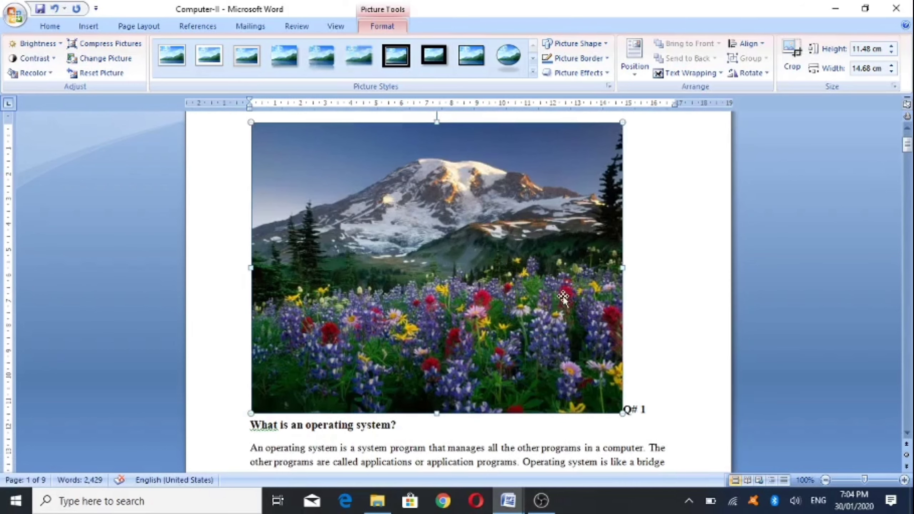
pyautogui.scroll(2, 548, 317)
pyautogui.scroll(-2, 547, 316)
pyautogui.moveTo(625, 413); pyautogui.dragTo(377, 155)
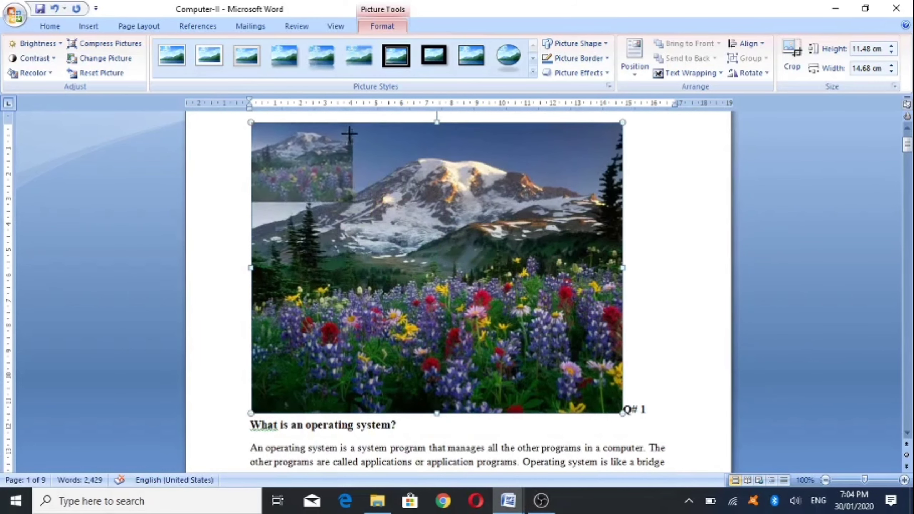
pyautogui.moveTo(377, 155); pyautogui.dragTo(347, 197)
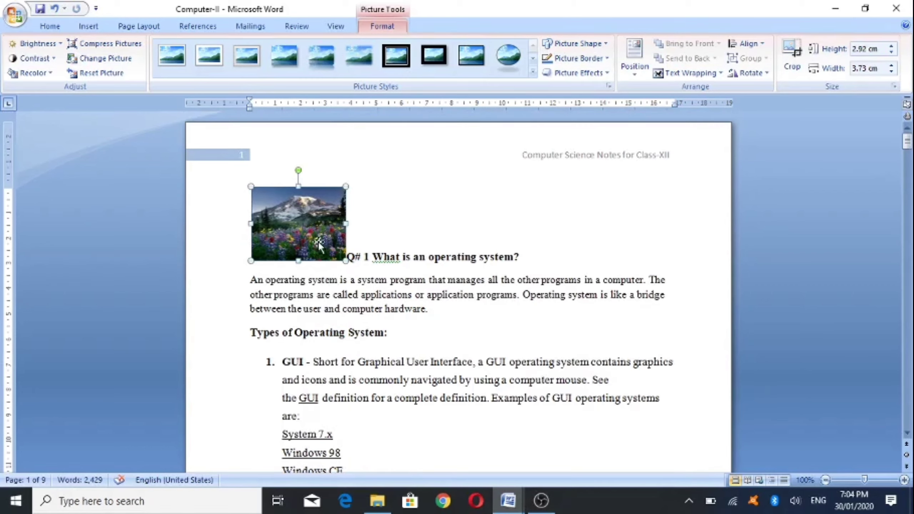
pyautogui.moveTo(296, 225); pyautogui.dragTo(559, 215)
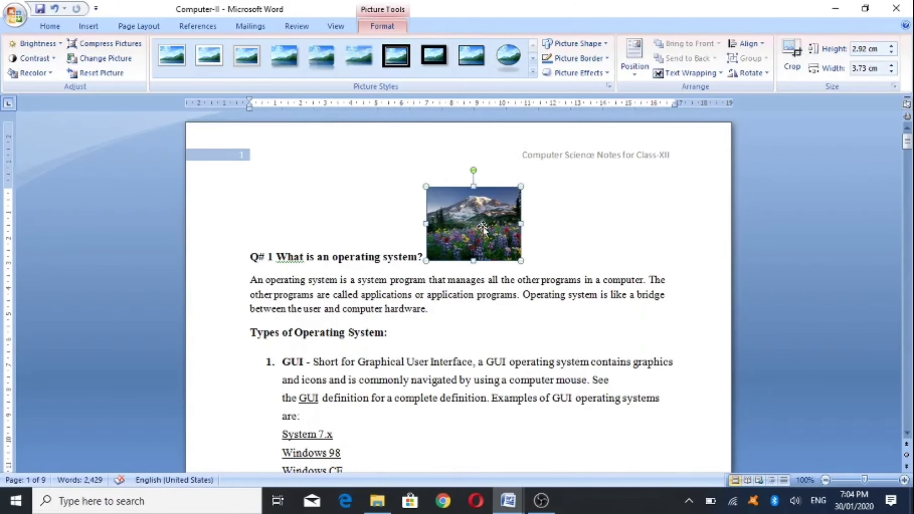
pyautogui.moveTo(484, 228)
pyautogui.mouseDown()
pyautogui.moveTo(608, 215)
pyautogui.moveTo(664, 244)
pyautogui.mouseUp()
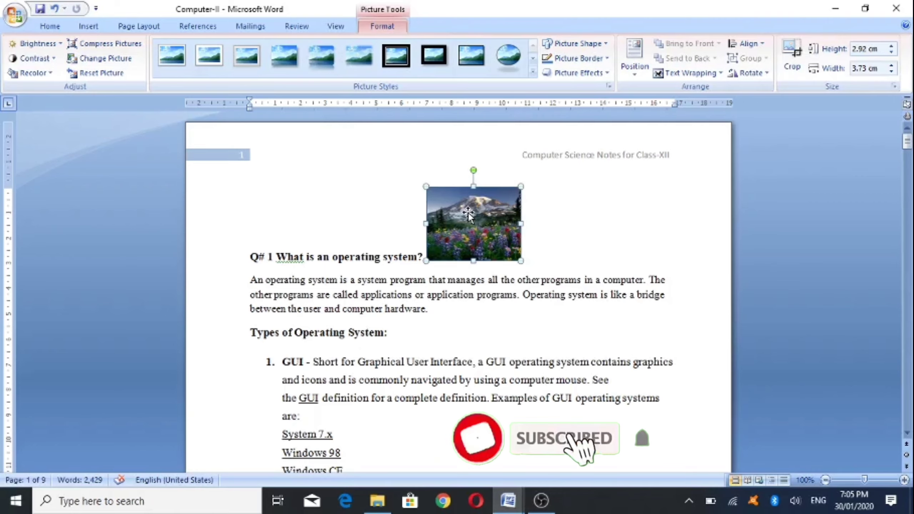
# Give the mountain photo Tight text wrapping and position it at the page's top-right.
pyautogui.rightClick(468, 213)
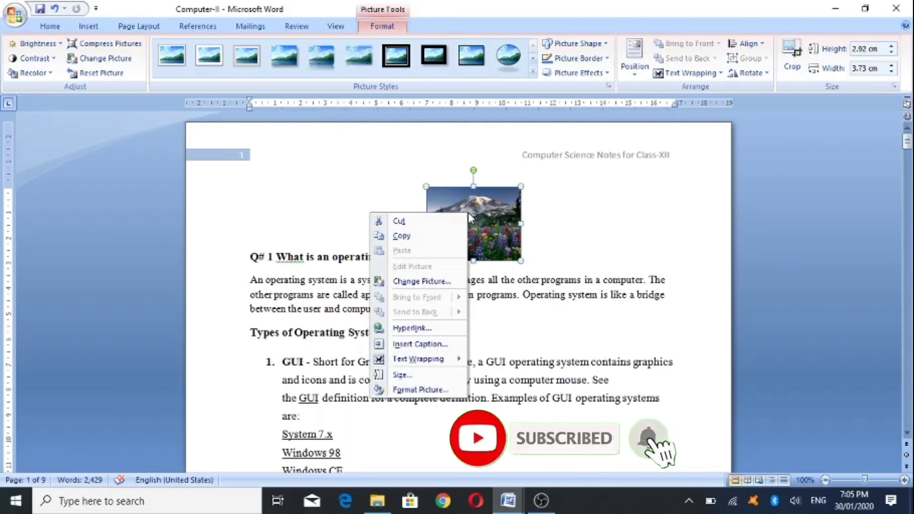
pyautogui.moveTo(419, 359)
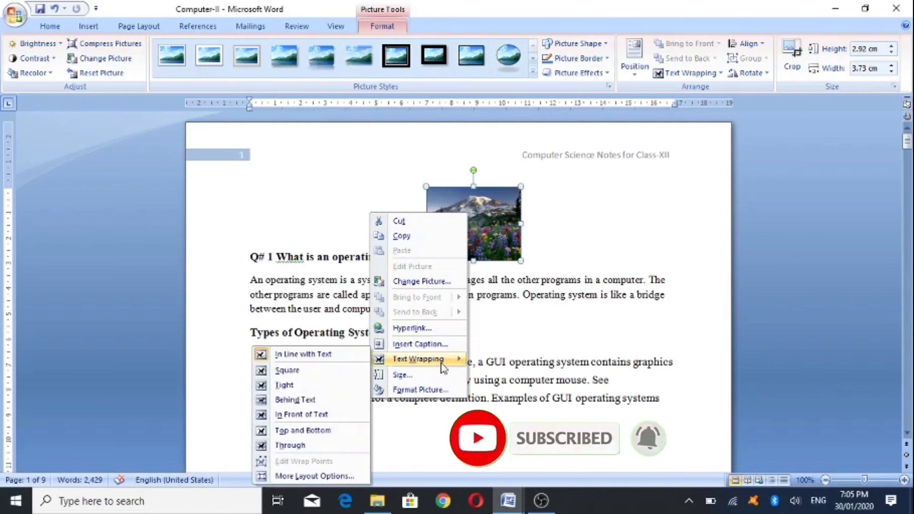
pyautogui.click(283, 387)
pyautogui.moveTo(501, 242)
pyautogui.mouseDown()
pyautogui.moveTo(680, 211)
pyautogui.moveTo(681, 230)
pyautogui.moveTo(705, 241)
pyautogui.moveTo(655, 223)
pyautogui.moveTo(675, 213)
pyautogui.mouseUp()
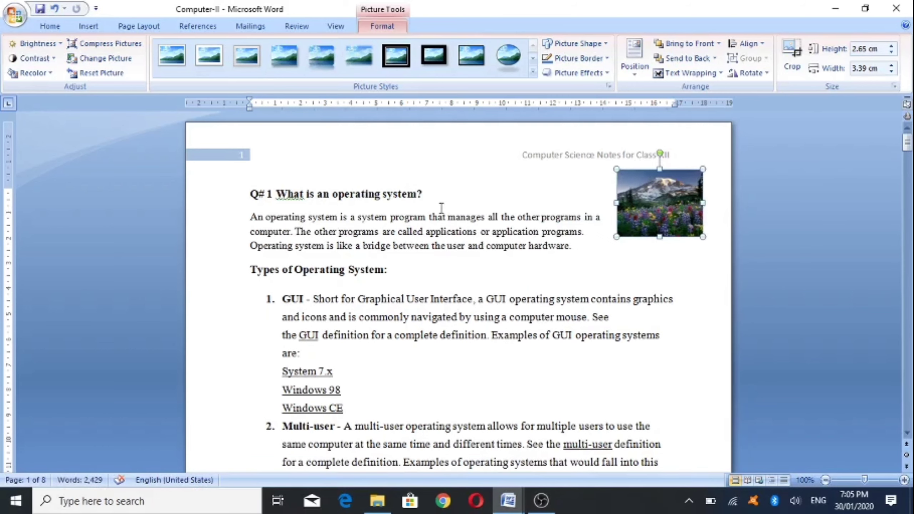
pyautogui.click(266, 217)
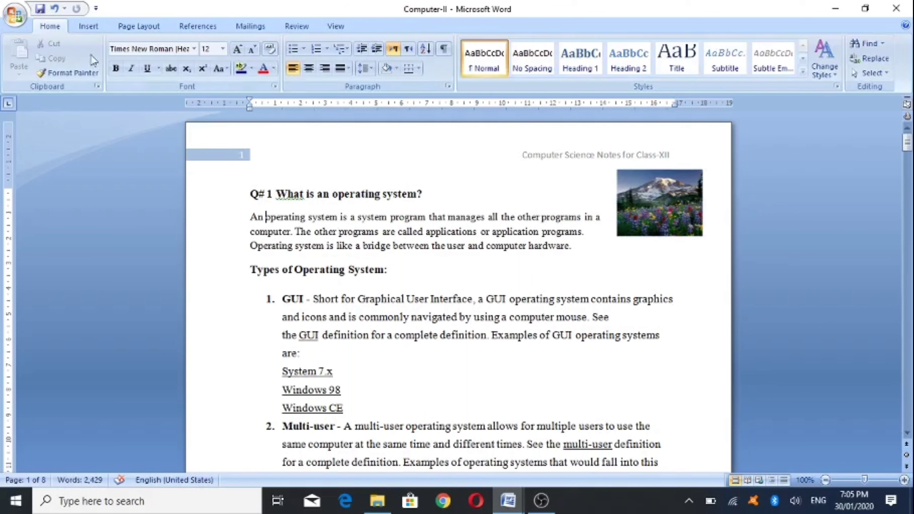
# With the cursor after 'Types of Operating System:', open the Clip Art pane and Clip Organizer.
pyautogui.click(95, 26)
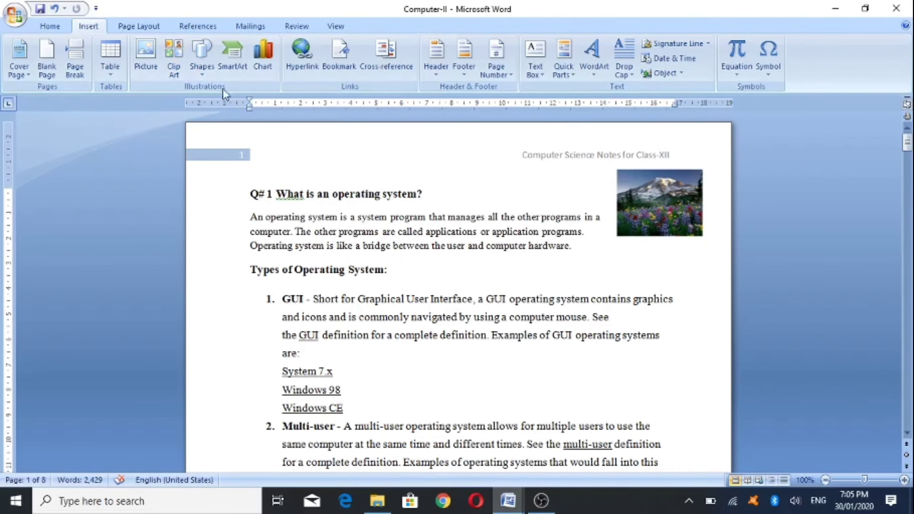
pyautogui.click(416, 273)
pyautogui.click(181, 54)
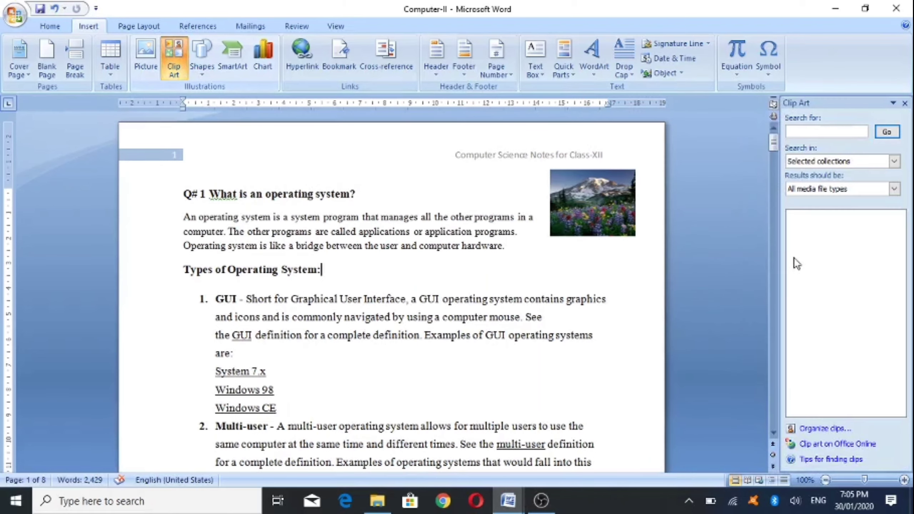
pyautogui.click(827, 428)
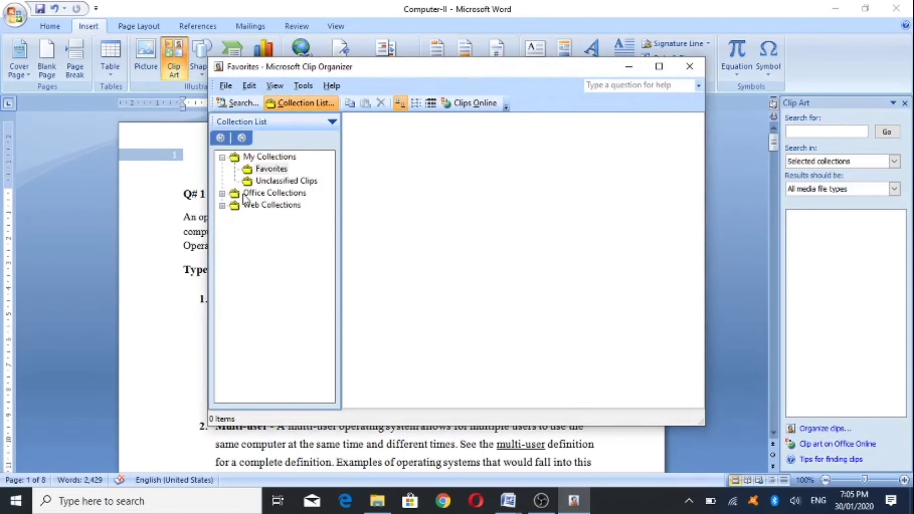
# Copy the woman-at-computer clip from Office Collections > Business, then close the Clip Organizer.
pyautogui.click(222, 194)
pyautogui.click(265, 205)
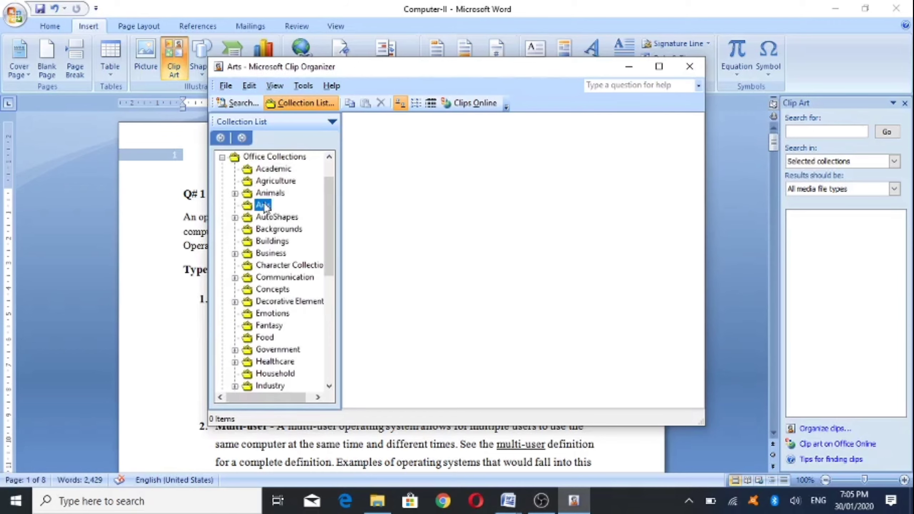
pyautogui.click(268, 218)
pyautogui.click(278, 231)
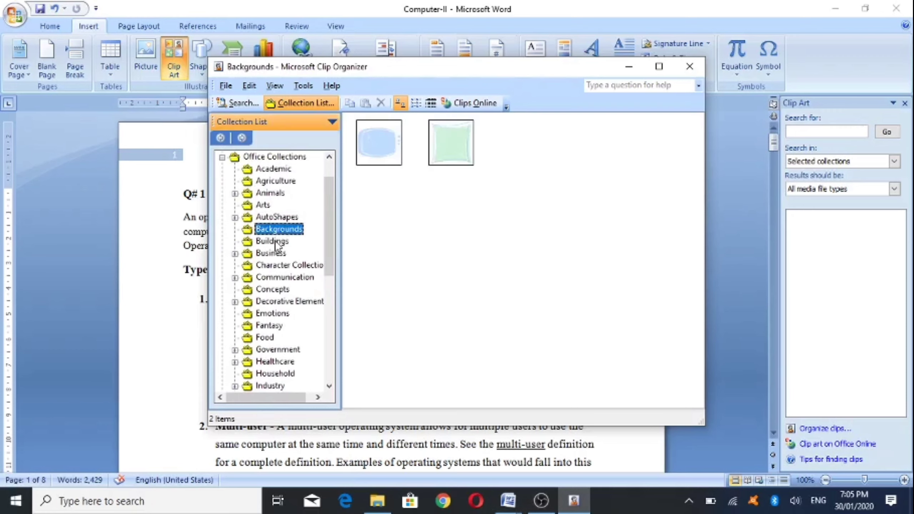
pyautogui.click(274, 241)
pyautogui.click(276, 254)
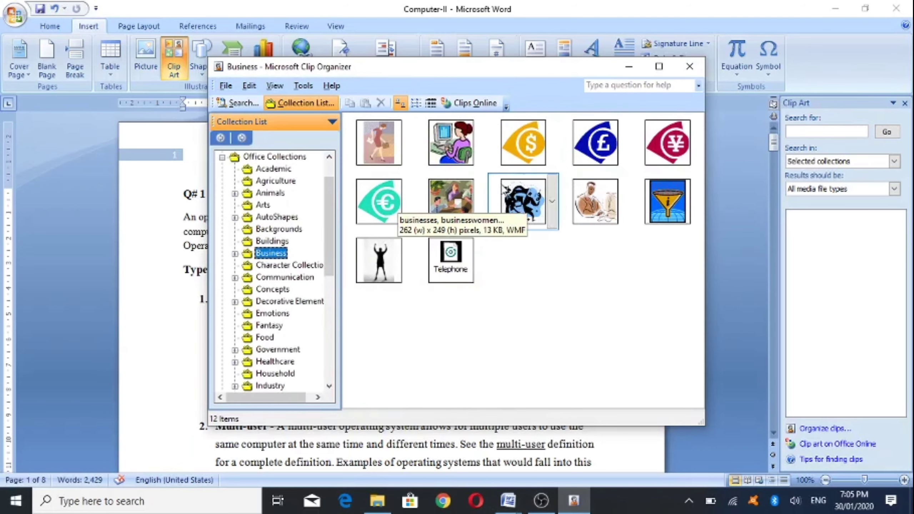
pyautogui.moveTo(450, 142)
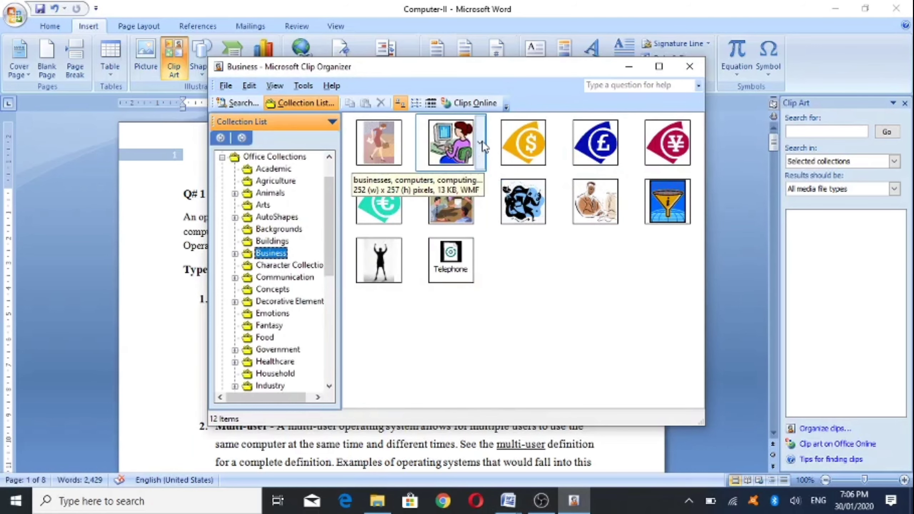
pyautogui.click(480, 144)
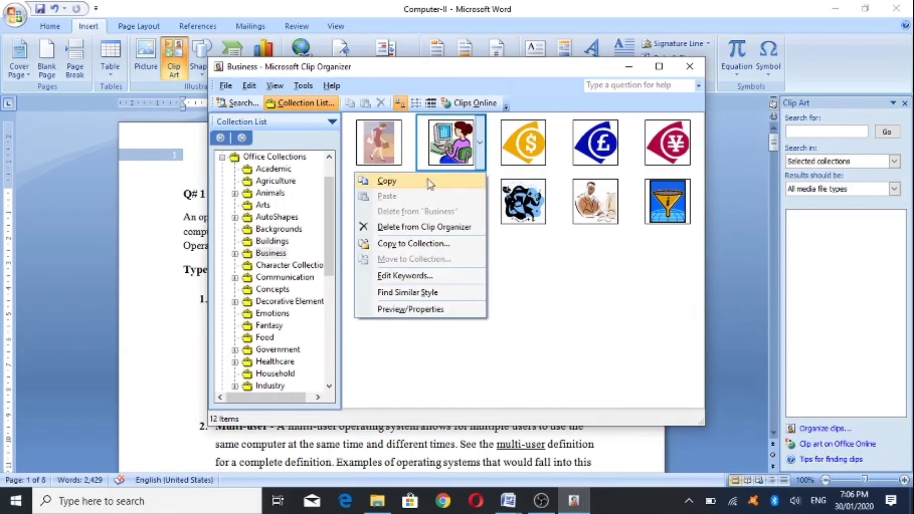
pyautogui.click(391, 181)
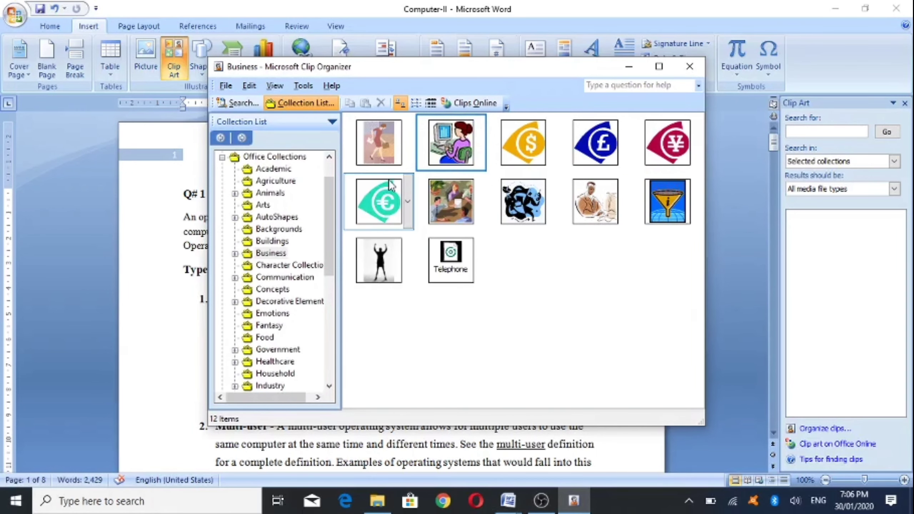
pyautogui.click(586, 446)
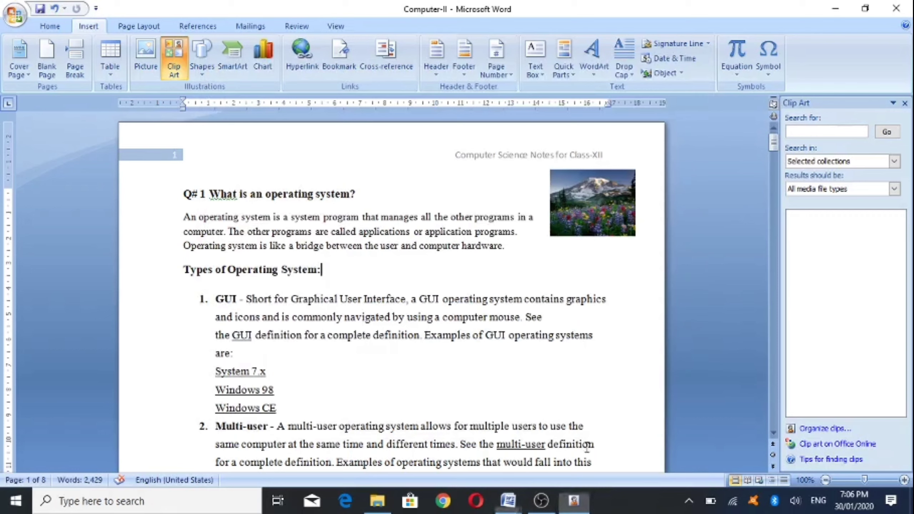
# Paste the woman-at-computer clip art after 'Types of Operating System:' and shrink it slightly.
pyautogui.rightClick(384, 272)
pyautogui.click(328, 311)
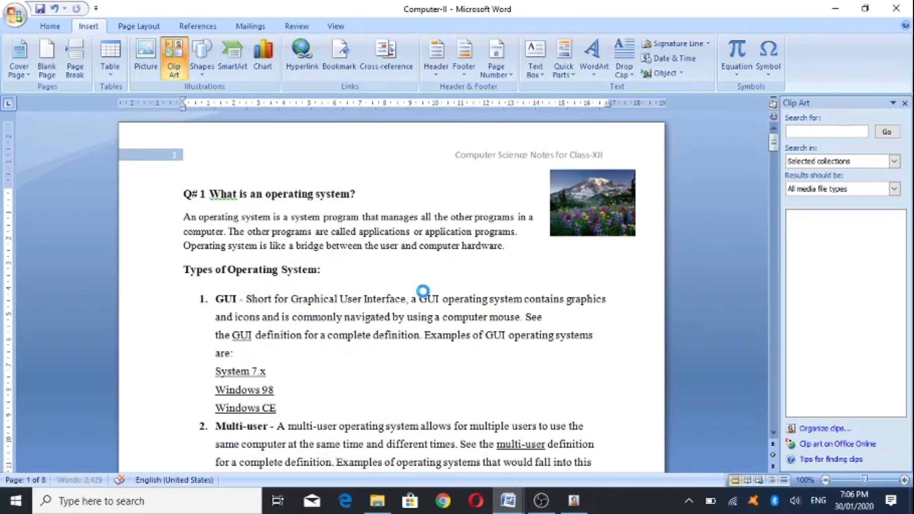
pyautogui.click(426, 347)
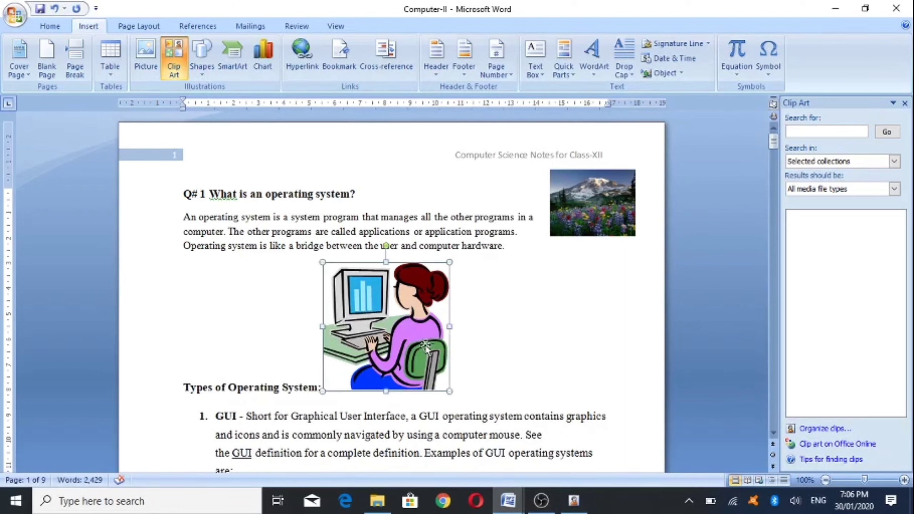
pyautogui.moveTo(449, 390); pyautogui.dragTo(418, 359)
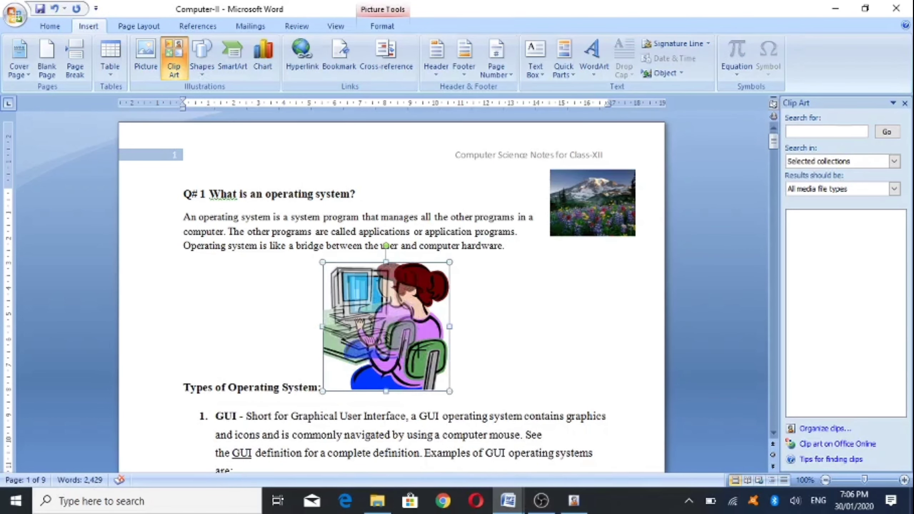
# Apply Tight wrapping to the clip art and move it to the left margin beside the GUI item.
pyautogui.rightClick(384, 300)
pyautogui.moveTo(332, 263)
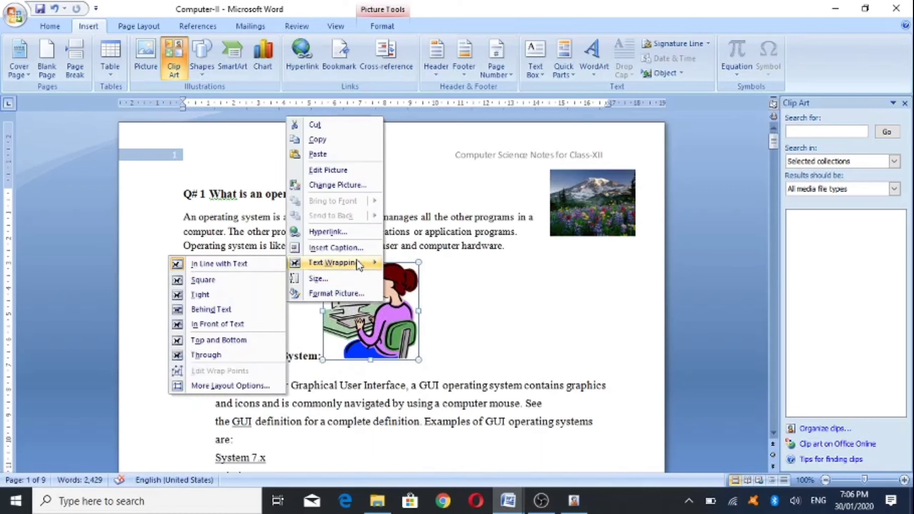
pyautogui.click(207, 302)
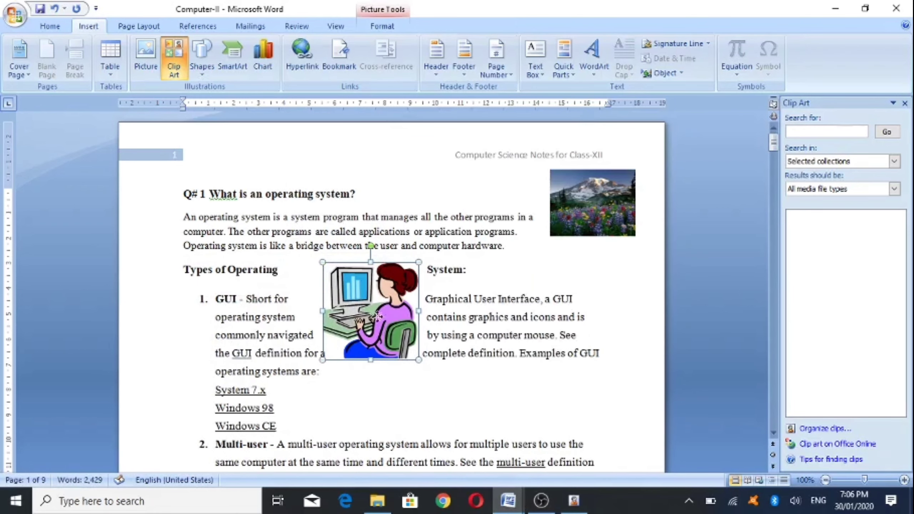
pyautogui.moveTo(373, 316)
pyautogui.mouseDown()
pyautogui.moveTo(612, 333)
pyautogui.moveTo(182, 324)
pyautogui.mouseUp()
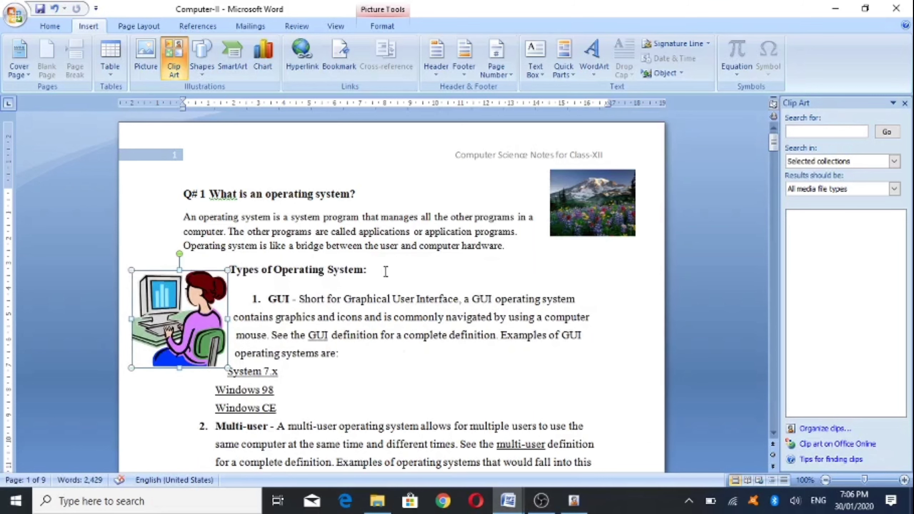